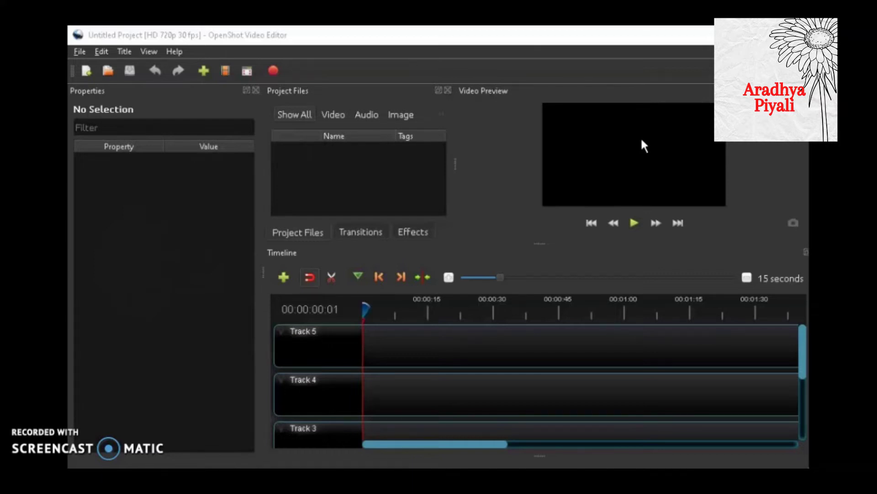
# Inspect the Blender Command and Advanced Title Editor paths in Preferences, then close it.
pyautogui.click(147, 55)
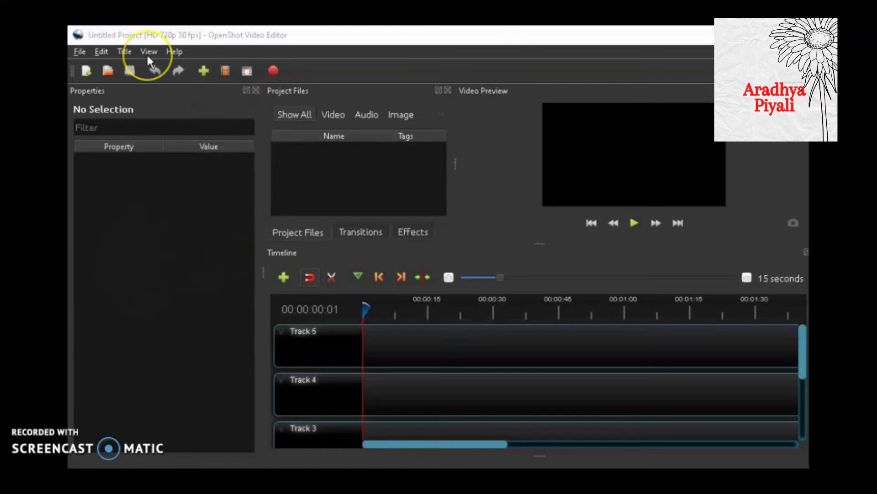
pyautogui.click(101, 51)
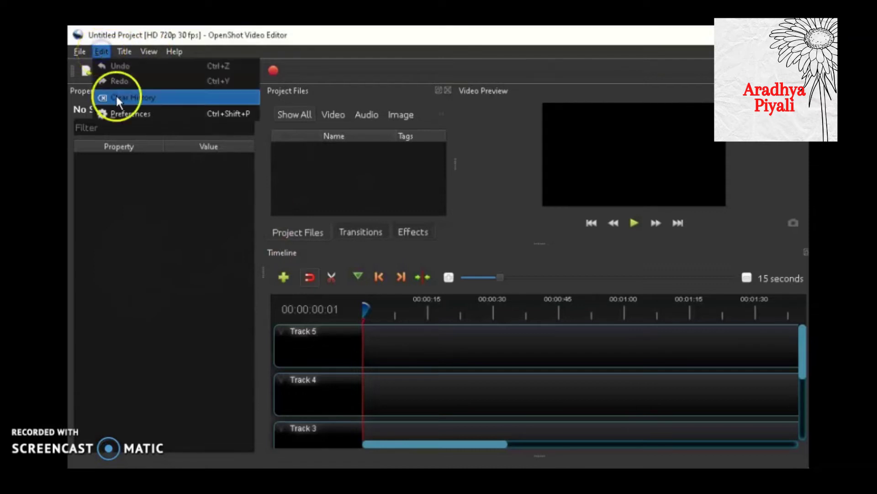
pyautogui.click(129, 111)
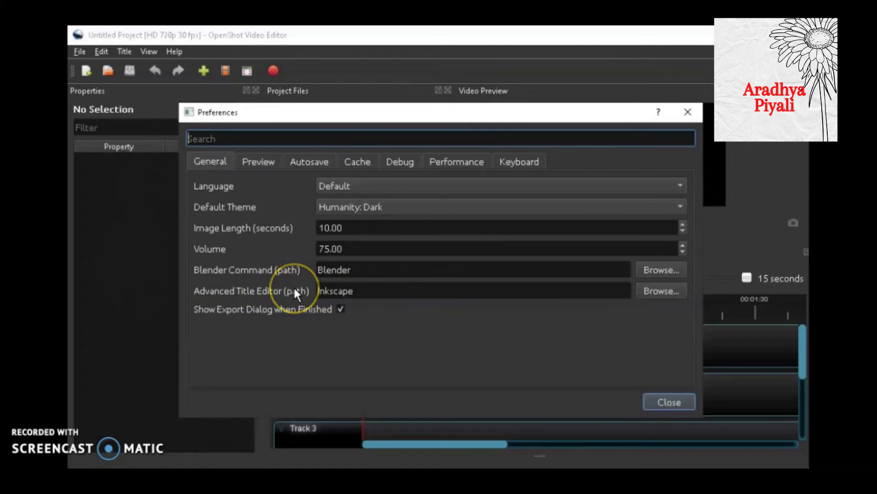
pyautogui.press('Escape')
pyautogui.click(122, 51)
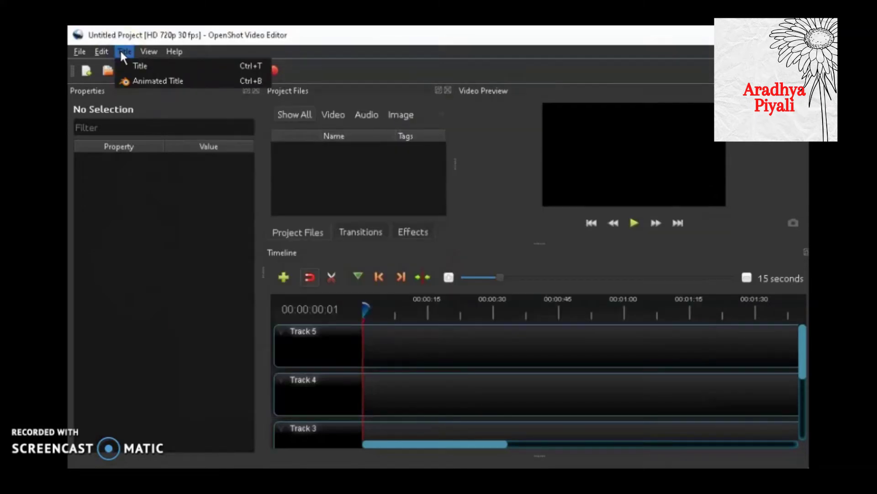
# Try the Gold 2 title in the advanced editor, acknowledge the Inkscape-missing warning, and cancel.
pyautogui.click(139, 67)
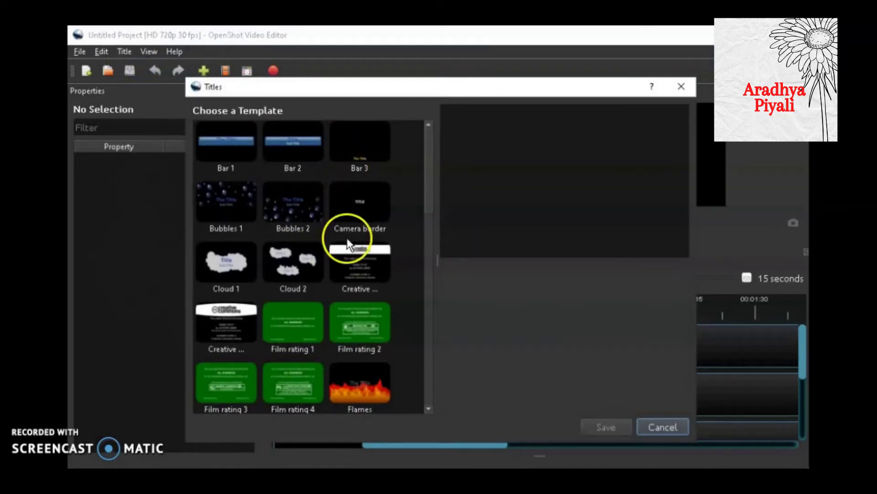
pyautogui.scroll(-5, 346, 237)
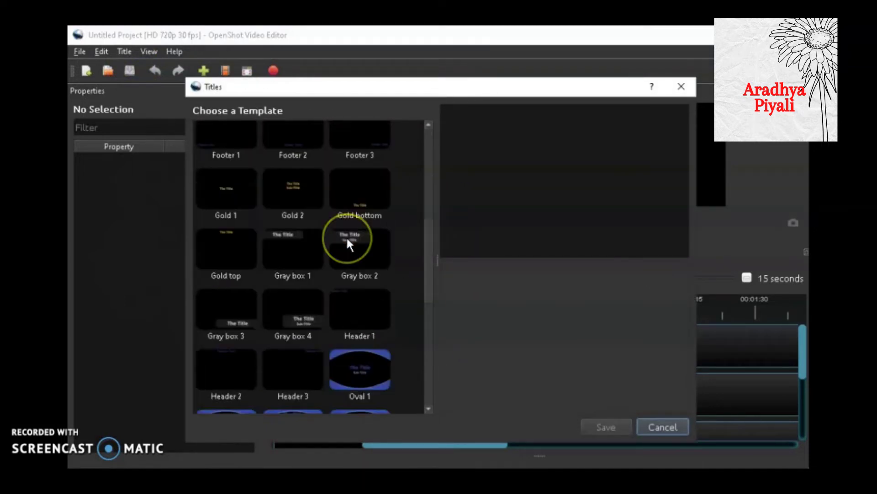
pyautogui.click(308, 182)
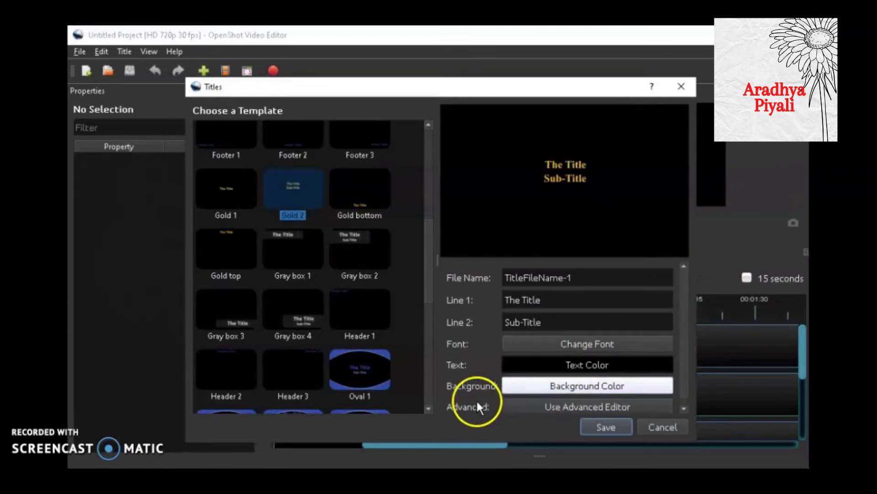
pyautogui.click(570, 406)
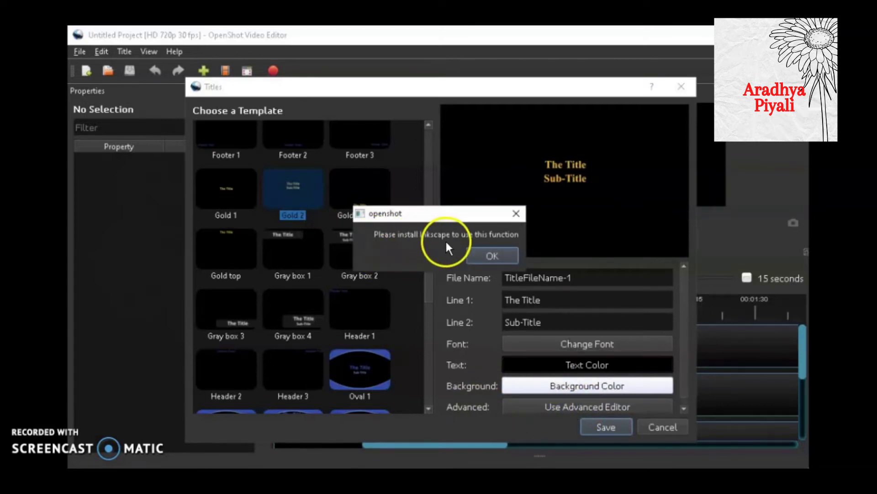
pyautogui.click(487, 256)
pyautogui.click(682, 85)
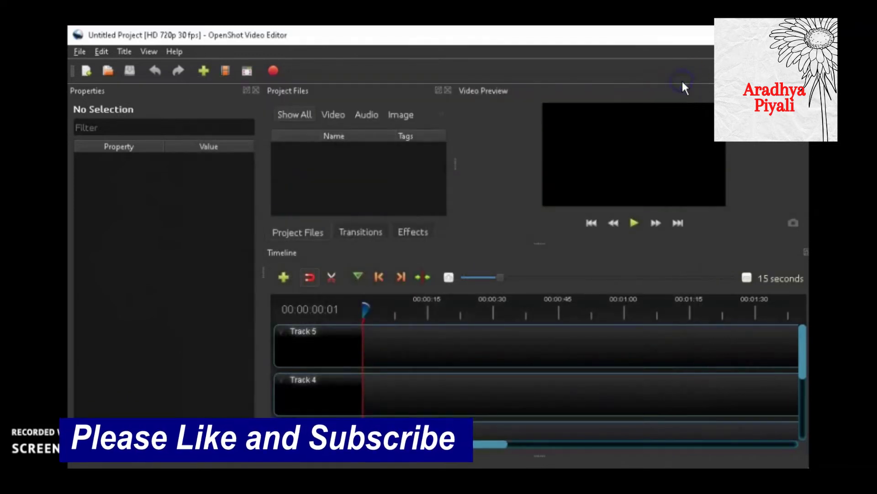
# Pick the Blinds animated title, acknowledge the Blender 2.80-or-greater warning, and cancel.
pyautogui.click(124, 51)
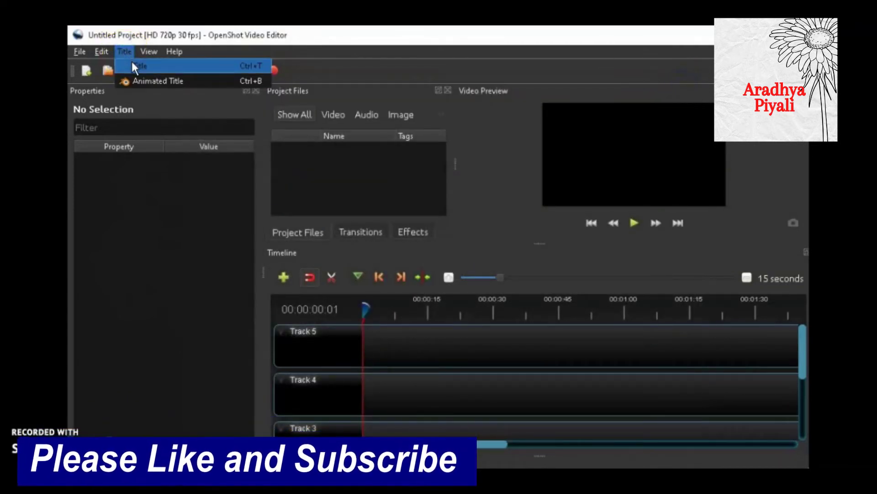
pyautogui.click(142, 80)
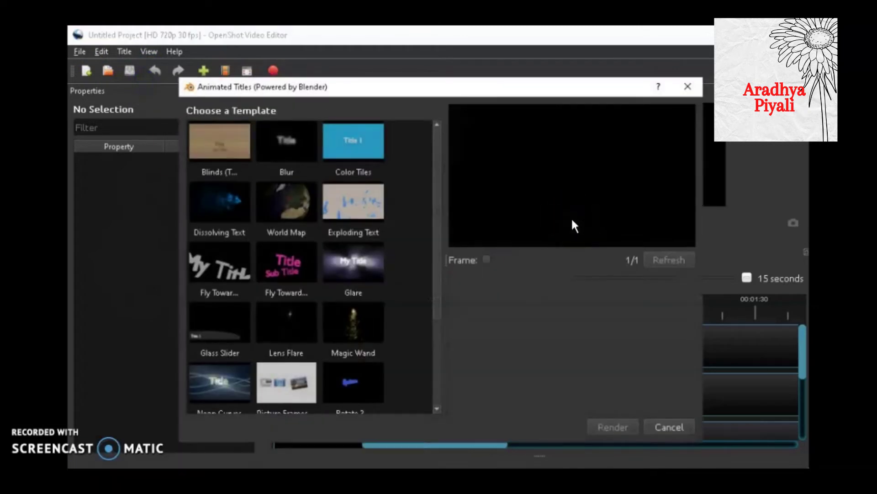
pyautogui.click(218, 150)
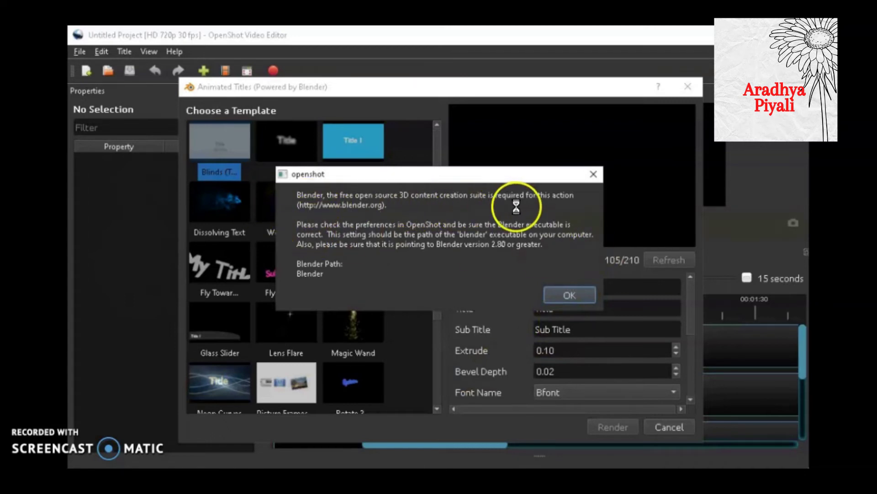
pyautogui.click(569, 295)
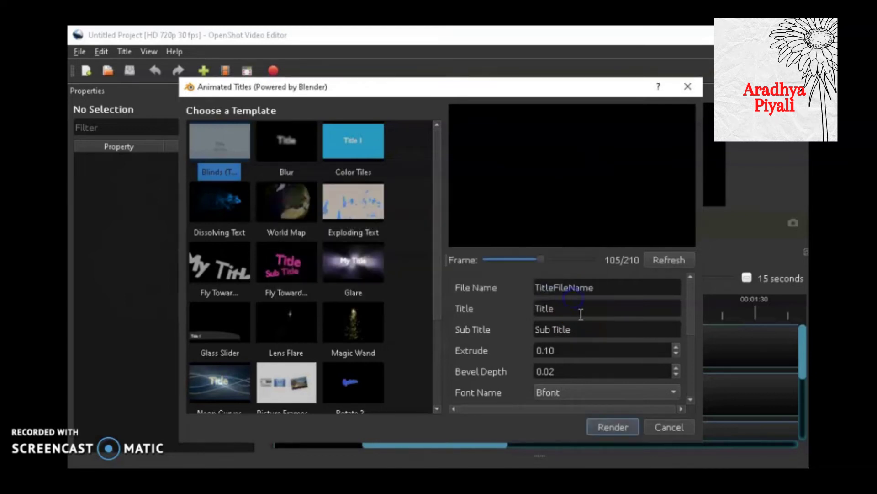
pyautogui.click(670, 427)
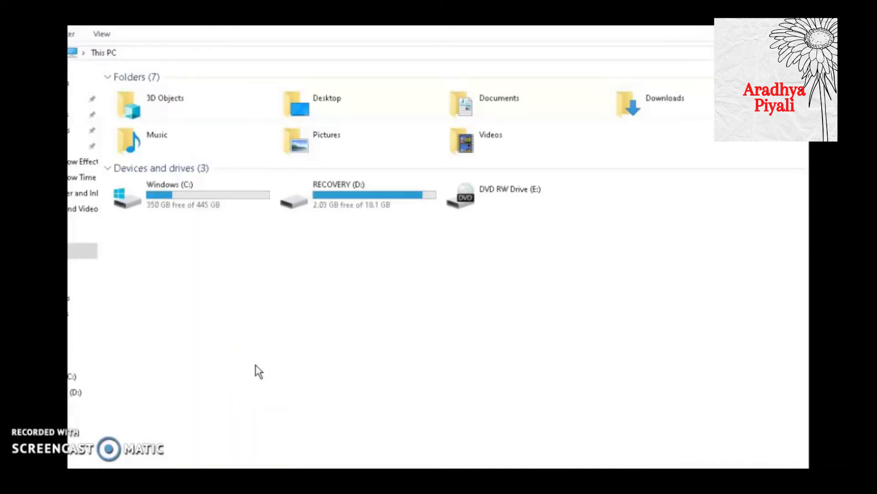
# Browse from This PC through Windows (C:), Program Files, Blender Foundation into Blender 2.82.
pyautogui.click(158, 200)
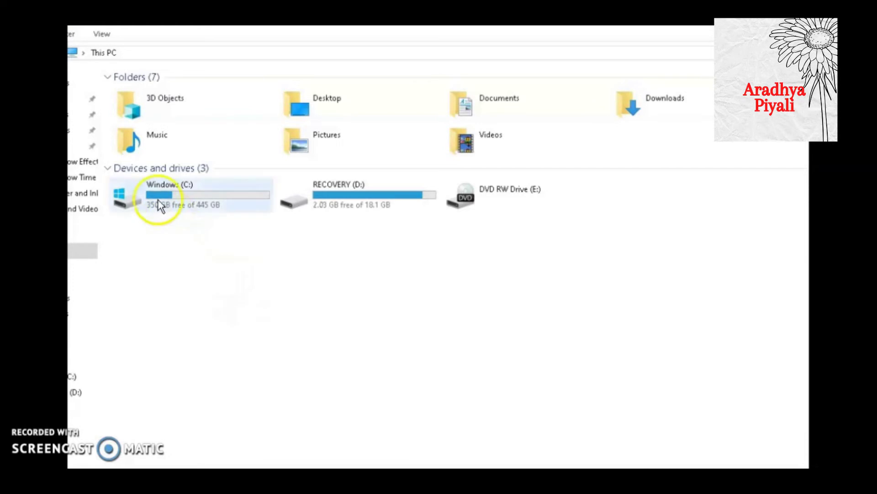
pyautogui.doubleClick(130, 197)
pyautogui.doubleClick(141, 165)
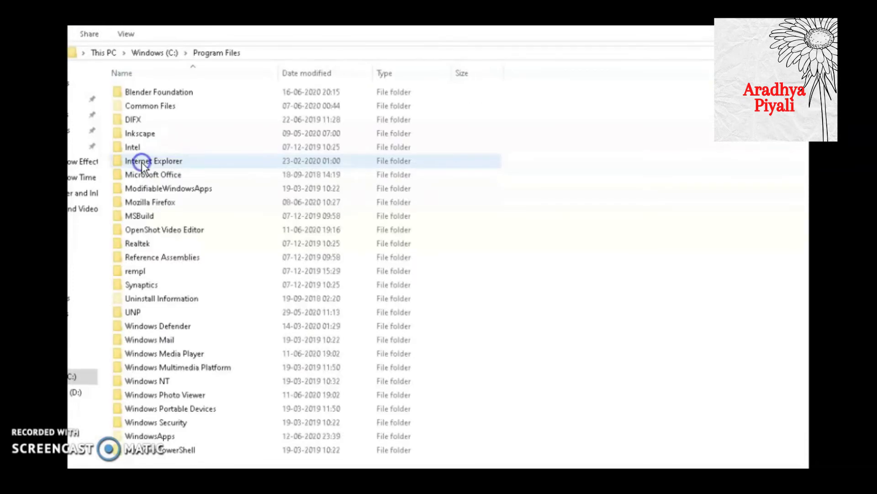
pyautogui.doubleClick(160, 93)
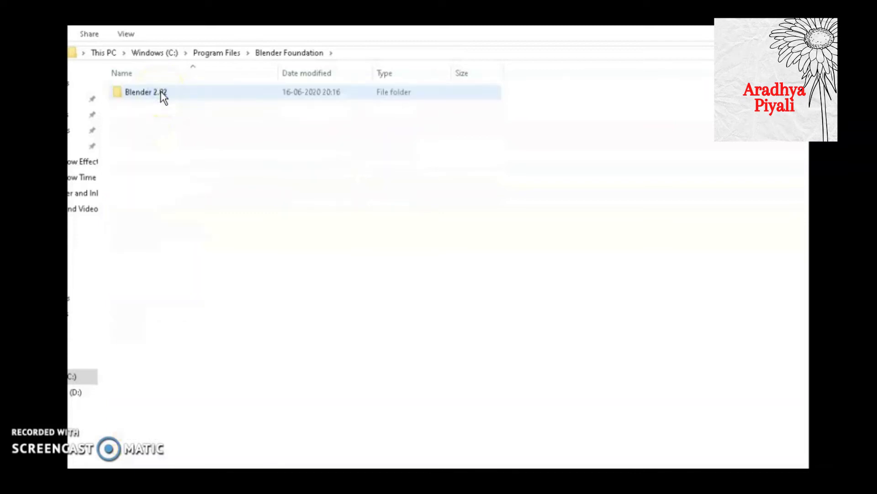
pyautogui.doubleClick(160, 94)
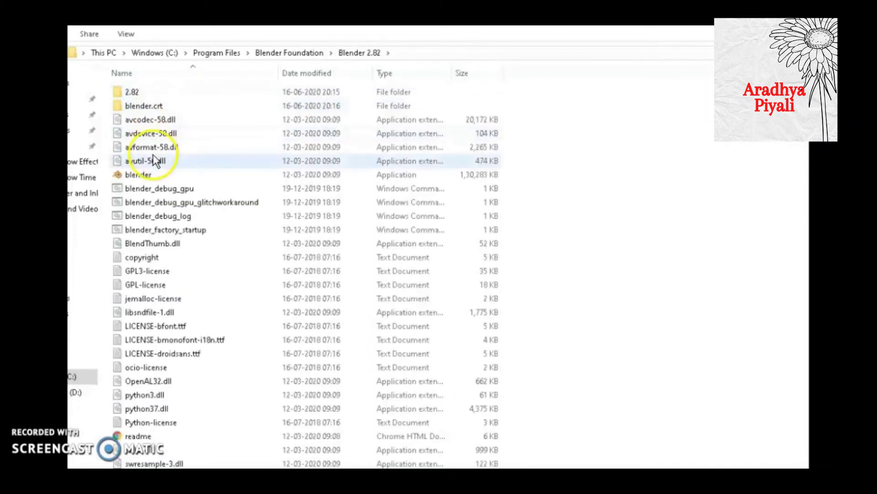
# Copy the blender file's location, C:\Program Files\Blender Foundation\Blender 2.82, from its Properties.
pyautogui.click(142, 176)
pyautogui.rightClick(142, 176)
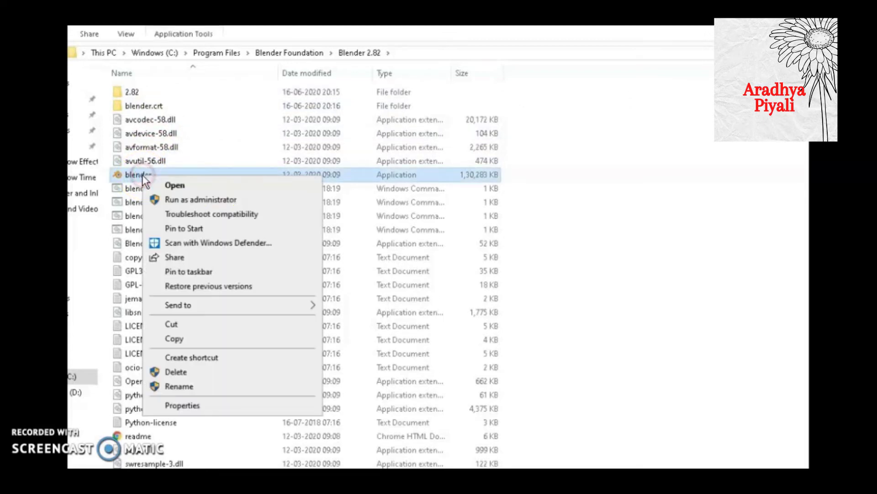
pyautogui.click(179, 406)
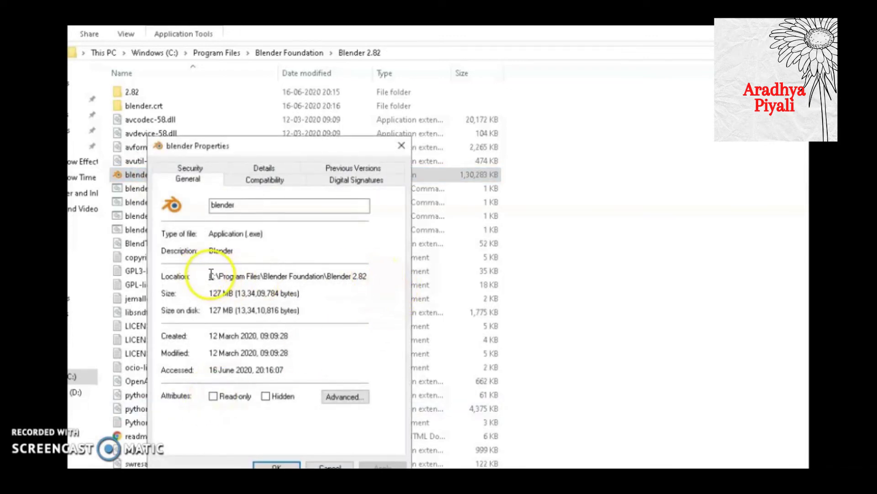
pyautogui.moveTo(211, 276); pyautogui.dragTo(372, 276)
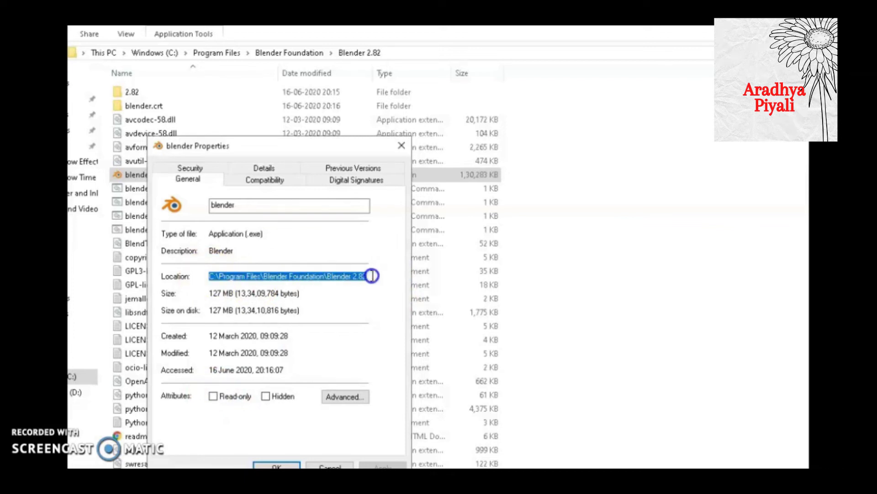
pyautogui.rightClick(352, 275)
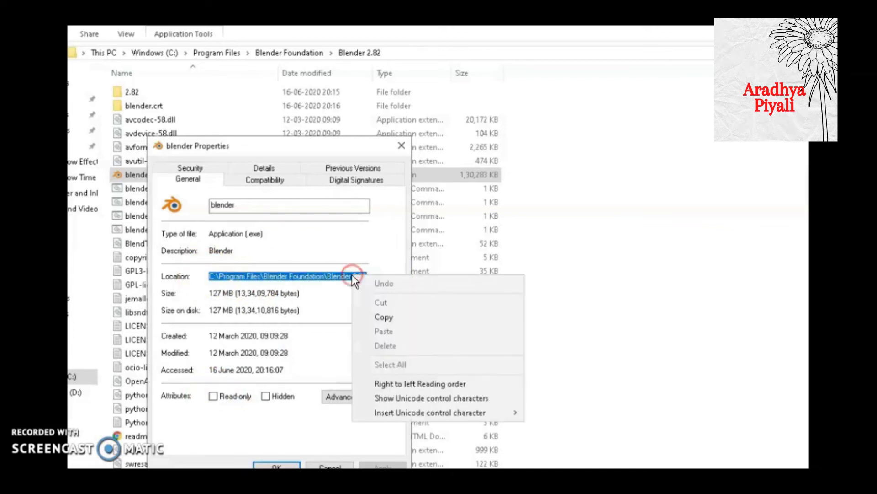
pyautogui.click(398, 319)
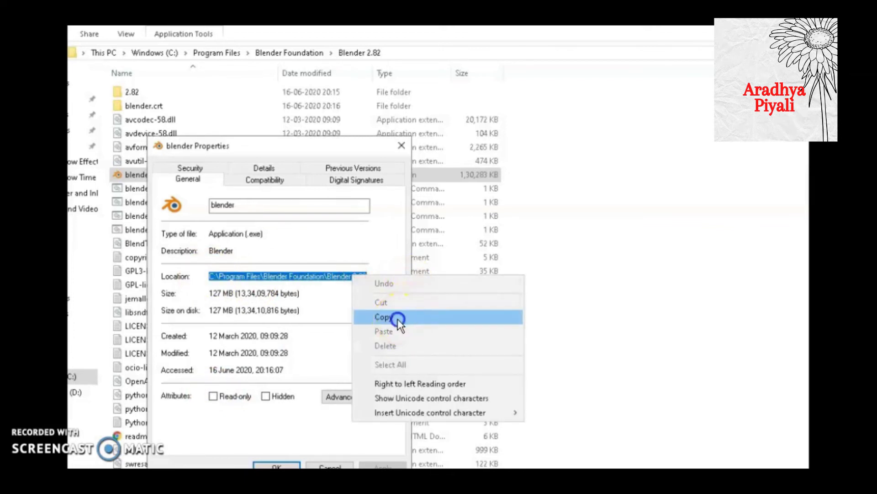
pyautogui.click(401, 146)
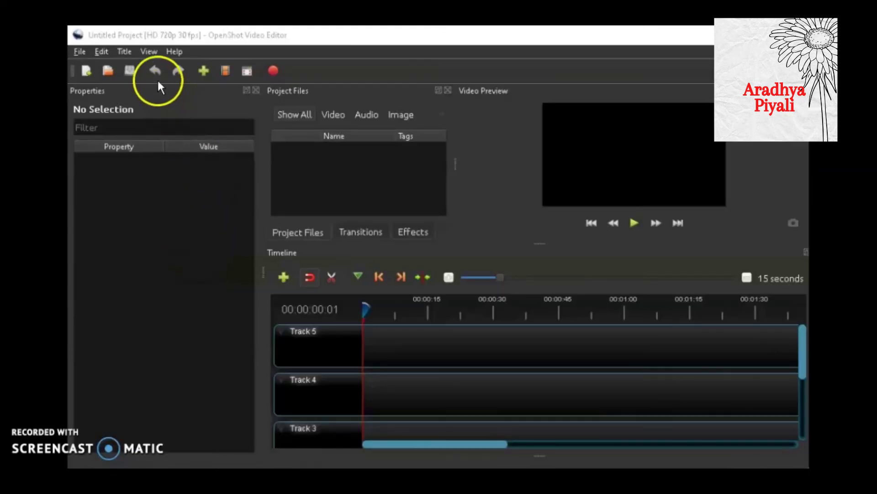
# Paste the copied Blender 2.82 folder path into the Blender Command field and extend it toward the executable.
pyautogui.click(102, 52)
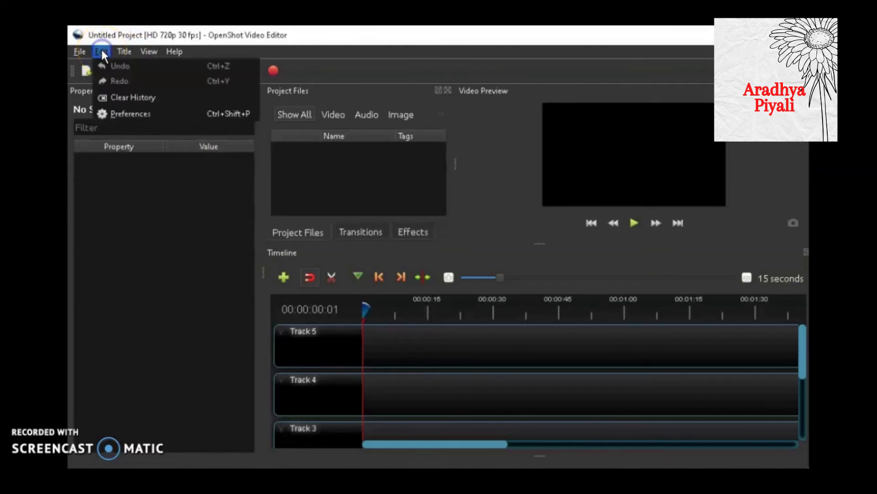
pyautogui.click(123, 118)
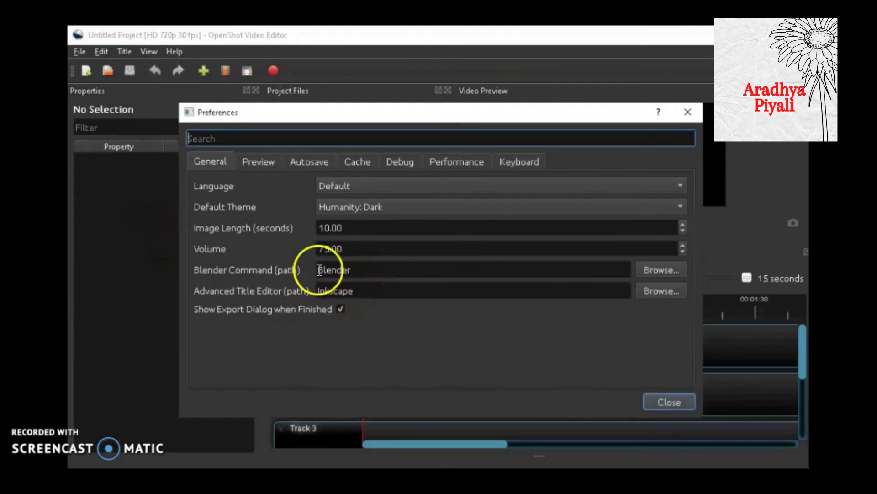
pyautogui.click(320, 270)
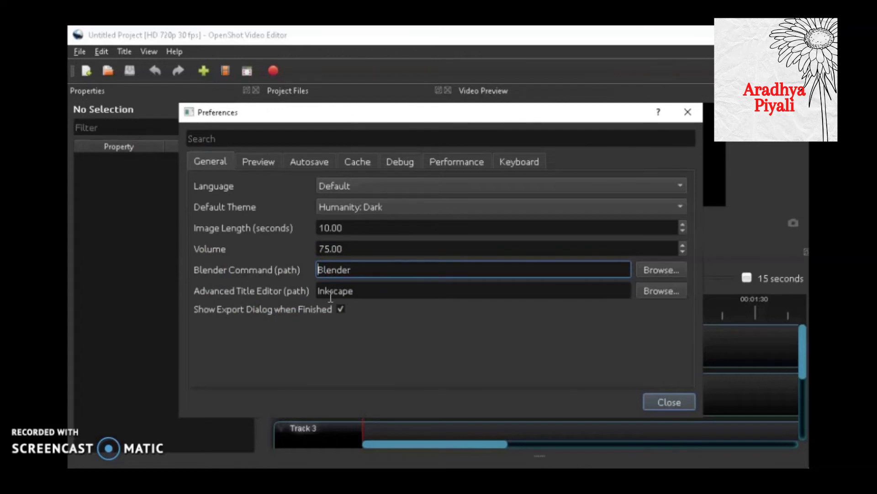
pyautogui.hotkey('ctrl', 'v')
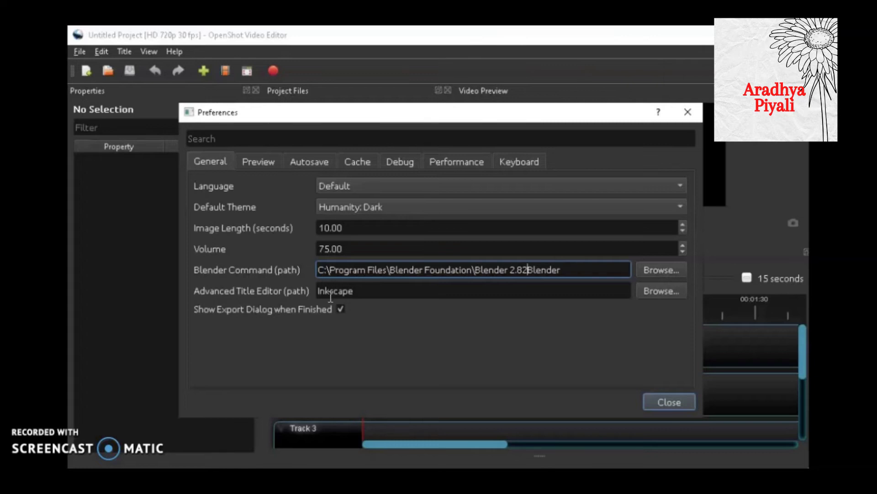
pyautogui.write('\\')
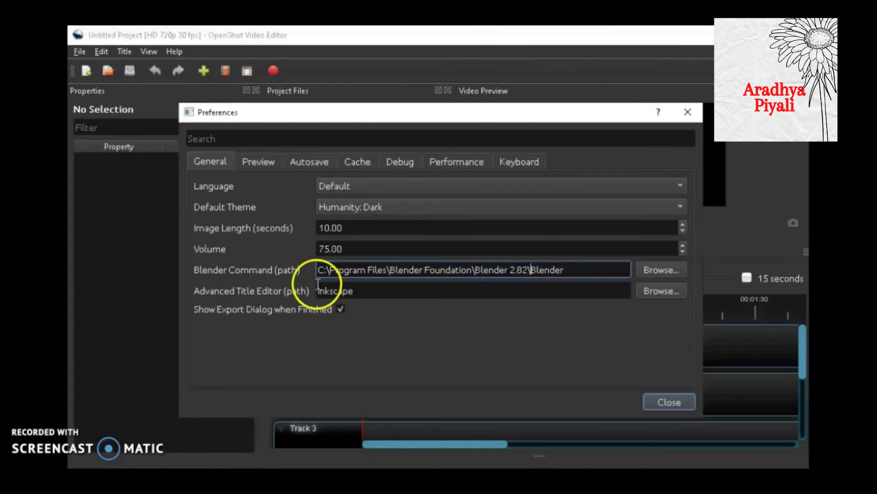
pyautogui.click(581, 269)
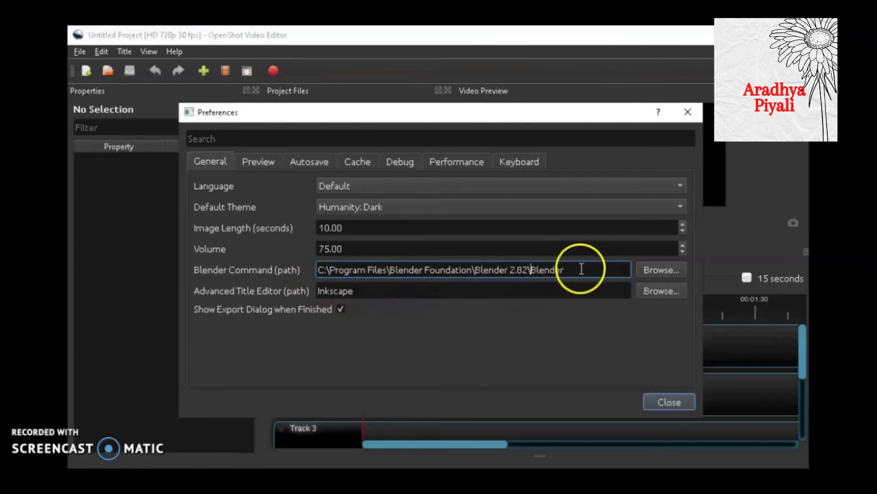
pyautogui.write('.')
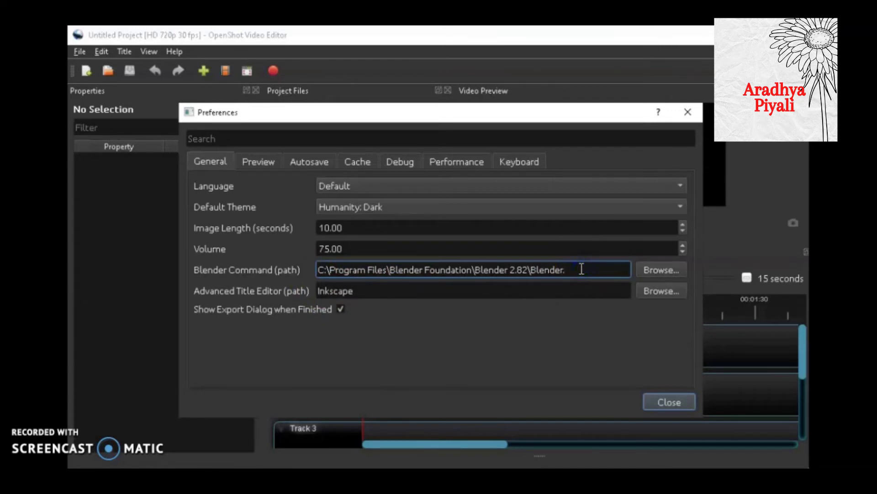
pyautogui.write('xe')
# Close Preferences and browse File Explorer to C:\Program Files\Inkscape.
pyautogui.click(656, 402)
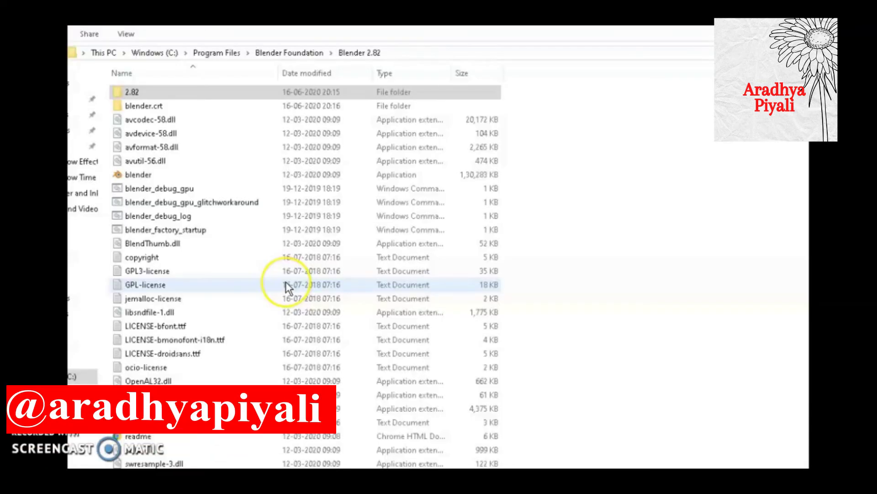
pyautogui.click(147, 53)
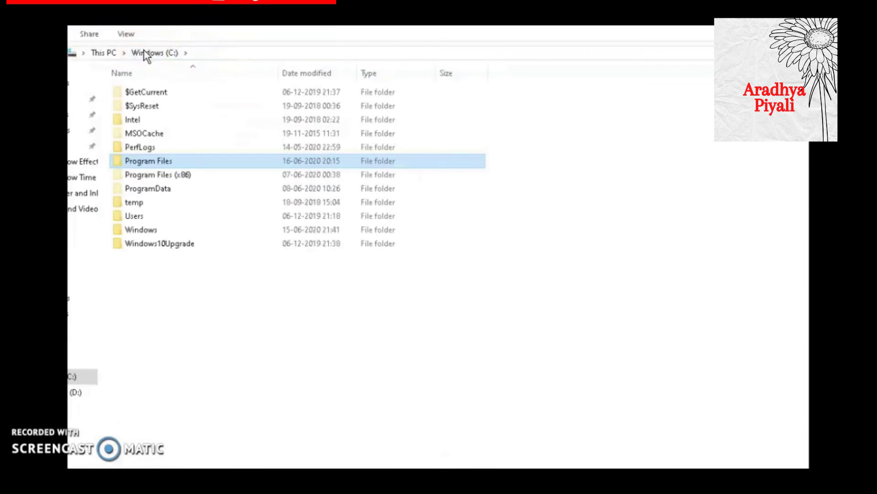
pyautogui.doubleClick(141, 164)
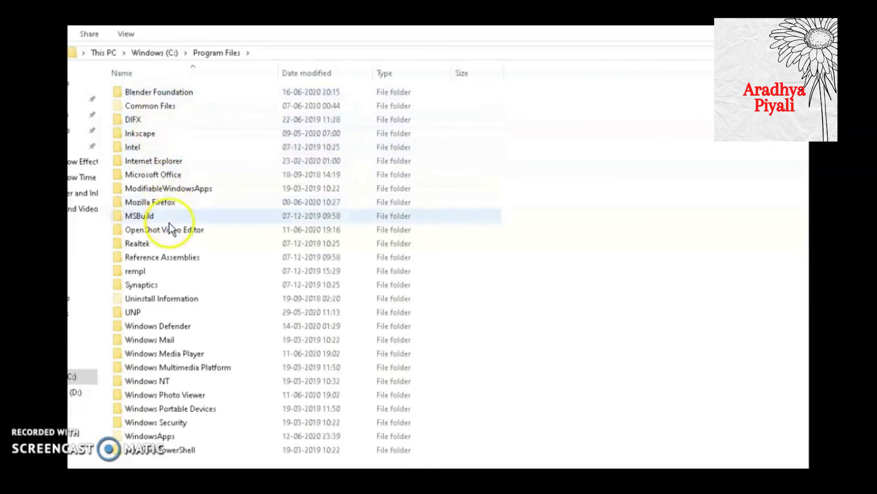
pyautogui.click(140, 133)
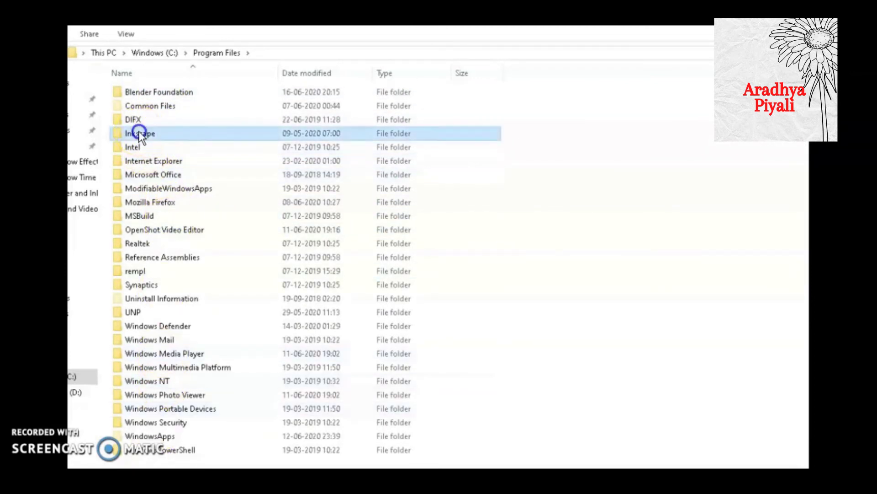
pyautogui.doubleClick(140, 134)
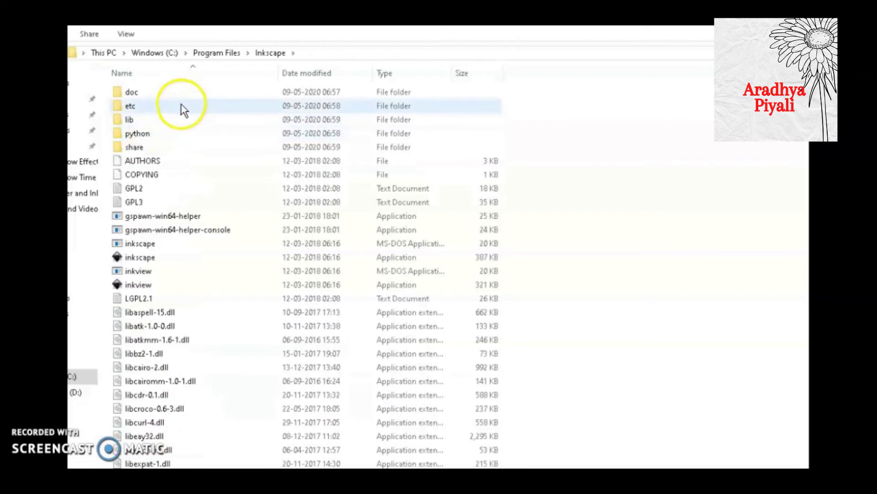
# Copy the inkscape application's location, C:\Program Files\Inkscape, from its Properties.
pyautogui.rightClick(133, 256)
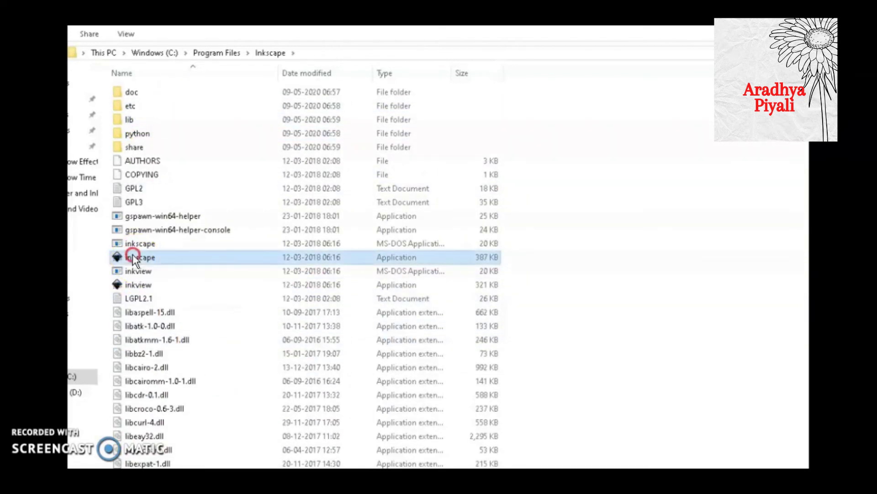
pyautogui.click(178, 244)
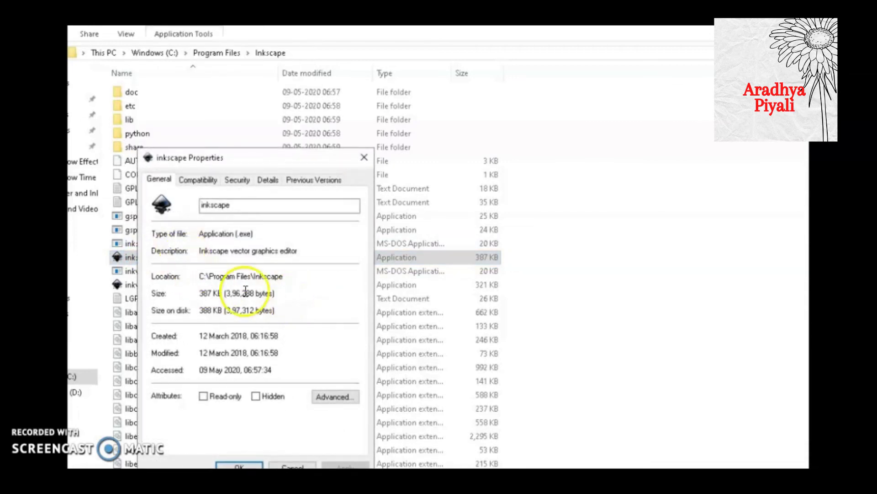
pyautogui.click(201, 276)
pyautogui.moveTo(201, 276); pyautogui.dragTo(292, 276)
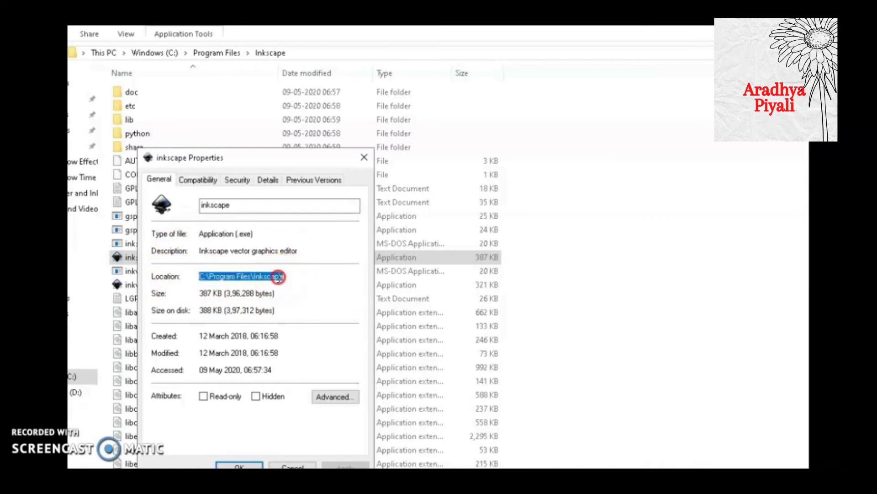
pyautogui.rightClick(279, 276)
pyautogui.click(315, 319)
pyautogui.click(364, 158)
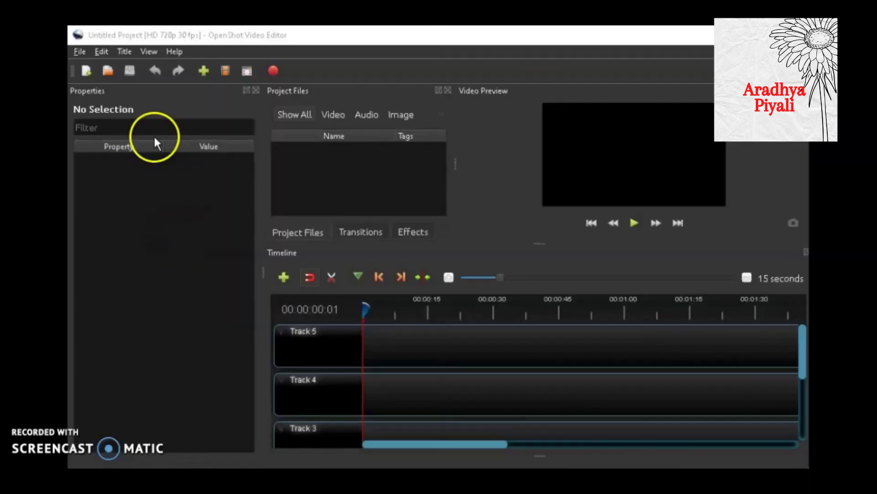
# Set the Advanced Title Editor path to C:\Program Files\Inkscape\Inkscape.exe and close Preferences.
pyautogui.click(102, 51)
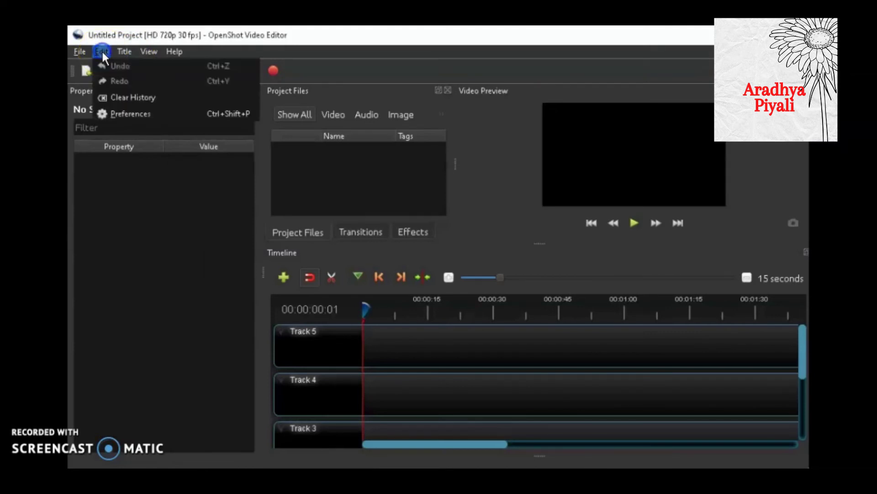
pyautogui.click(126, 114)
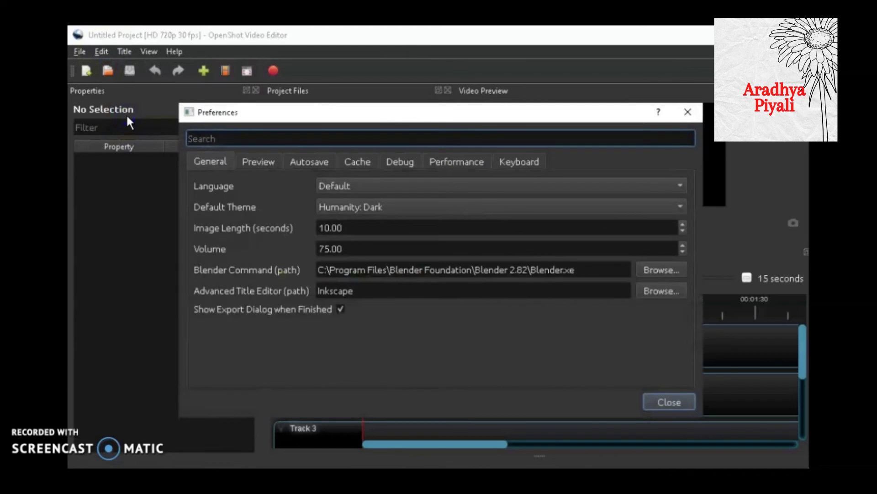
pyautogui.click(320, 290)
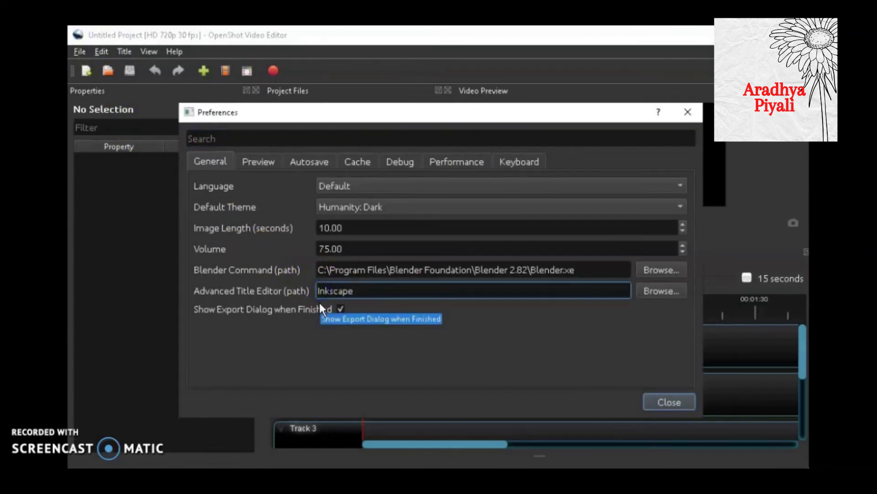
pyautogui.hotkey('ctrl', 'v')
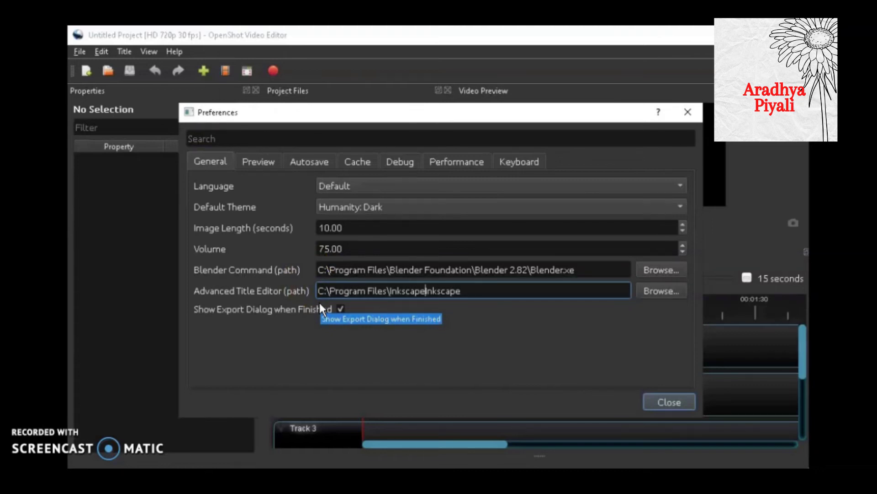
pyautogui.write('\\')
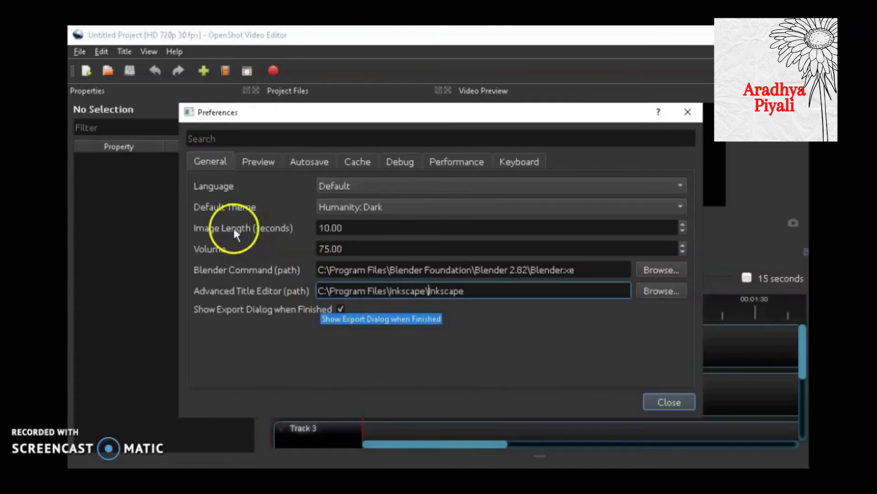
pyautogui.click(476, 294)
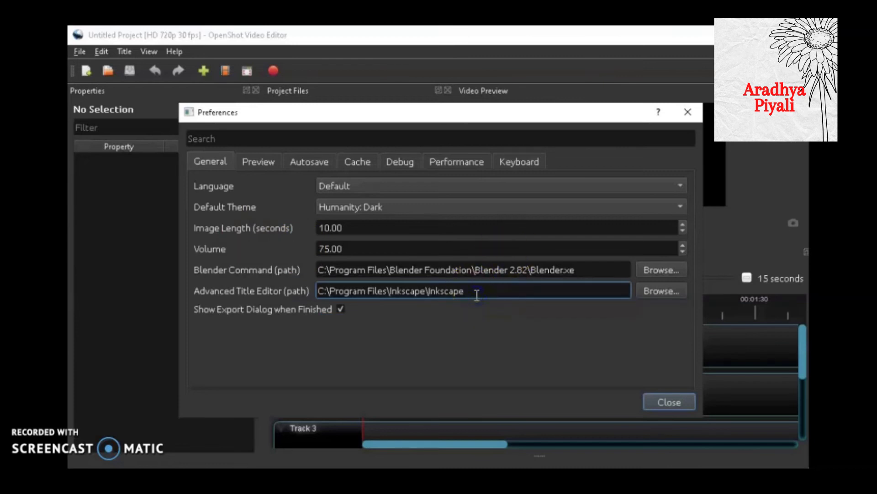
pyautogui.write('.ex')
pyautogui.write('e')
pyautogui.click(647, 402)
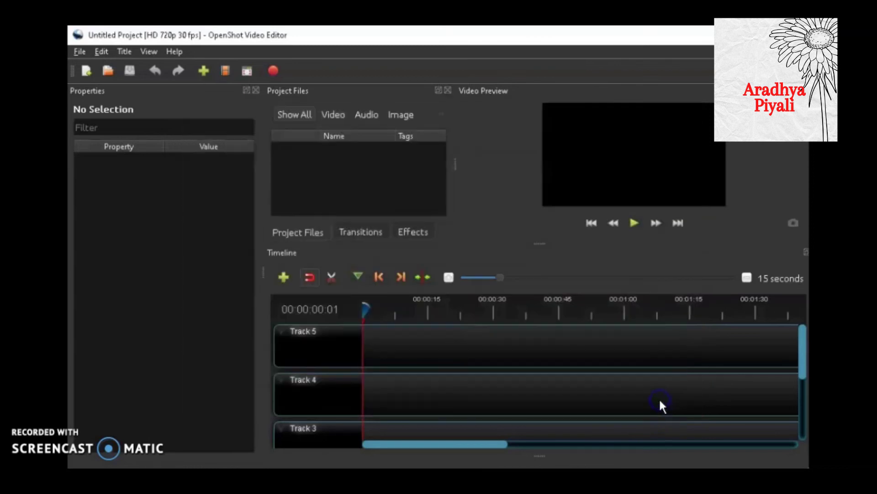
pyautogui.click(204, 379)
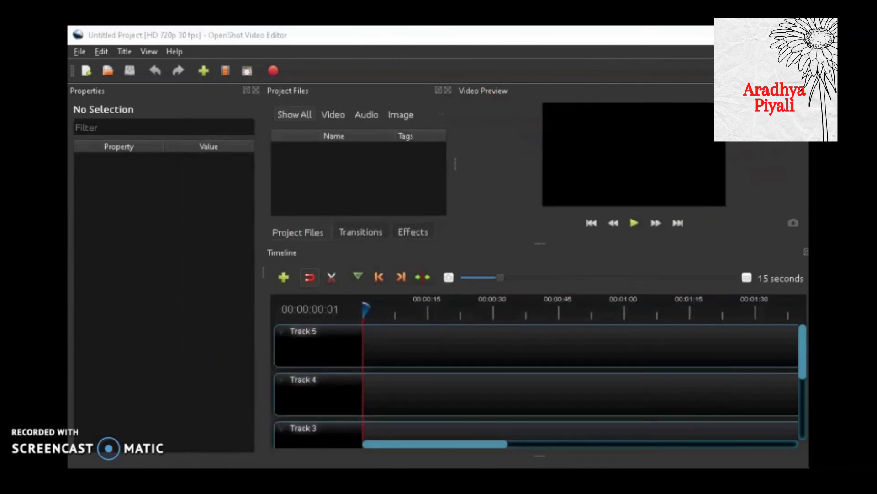
# Reopen Preferences to verify the Blender.exe and inkscape.exe paths, then close it.
pyautogui.click(210, 178)
pyautogui.click(102, 50)
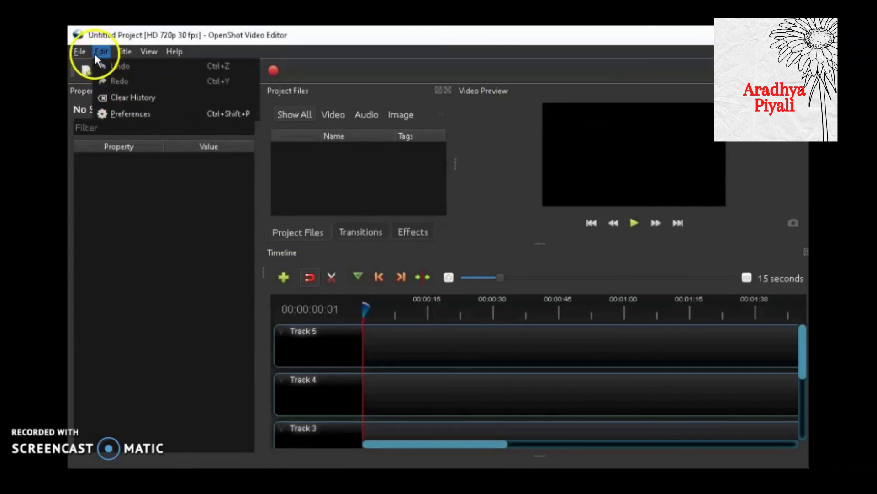
pyautogui.click(123, 116)
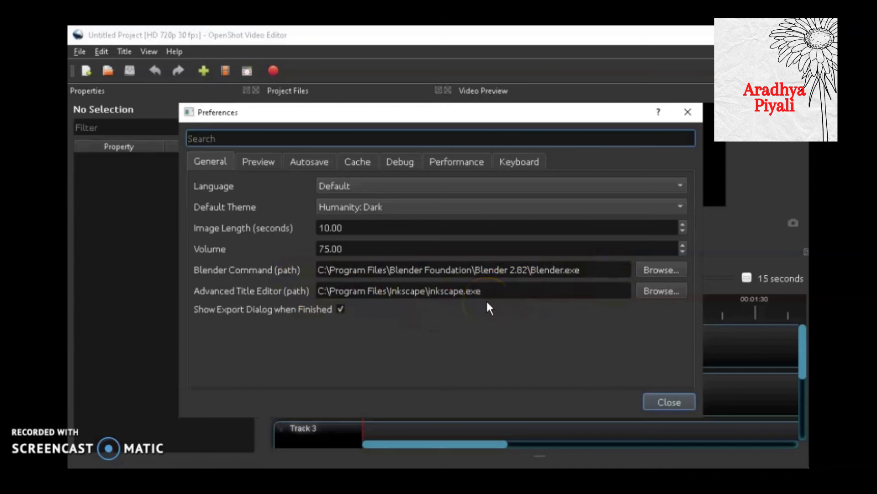
pyautogui.click(670, 402)
# Create a new title from the Gold 2 template and open it in Inkscape with Use Advanced Editor.
pyautogui.click(123, 51)
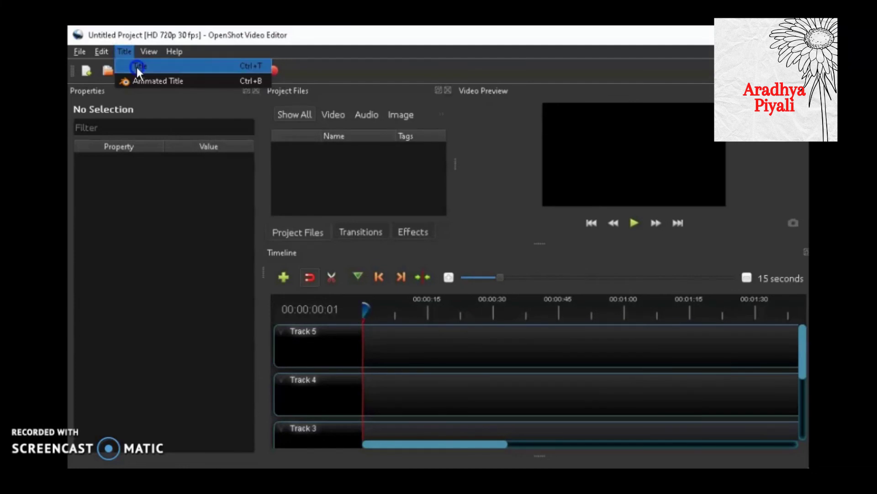
pyautogui.click(136, 67)
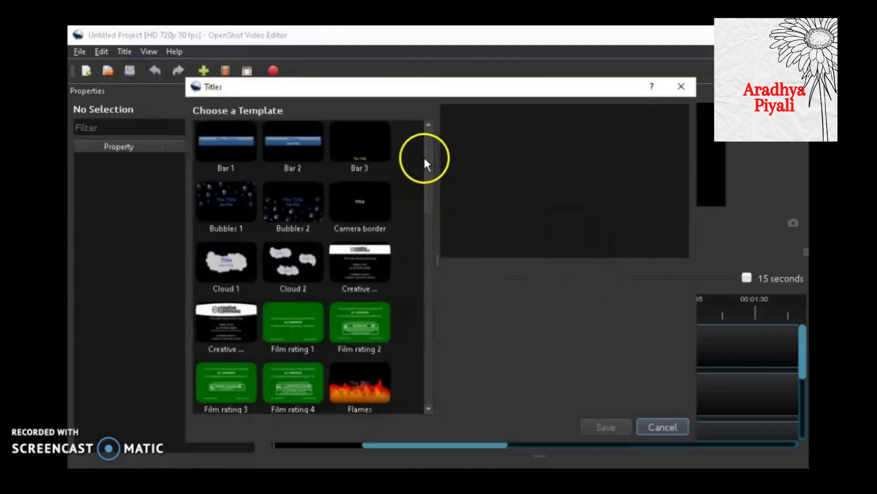
pyautogui.moveTo(426, 158); pyautogui.dragTo(430, 220)
pyautogui.click(302, 292)
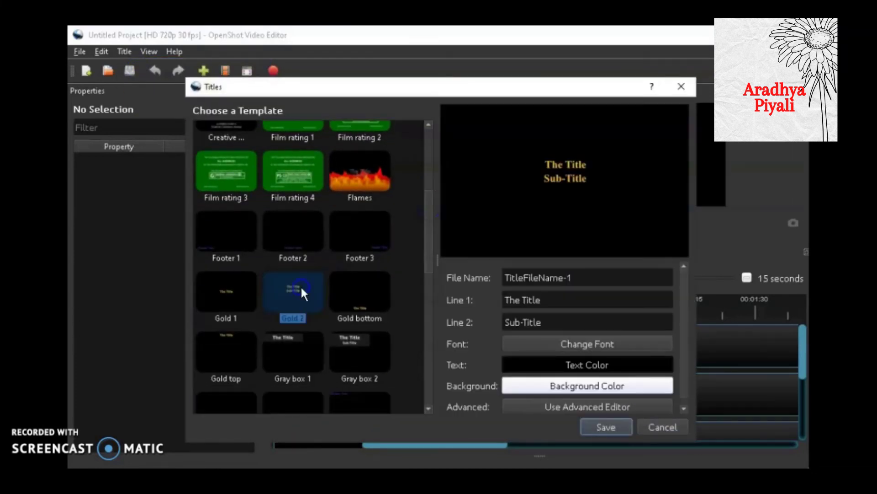
pyautogui.click(558, 407)
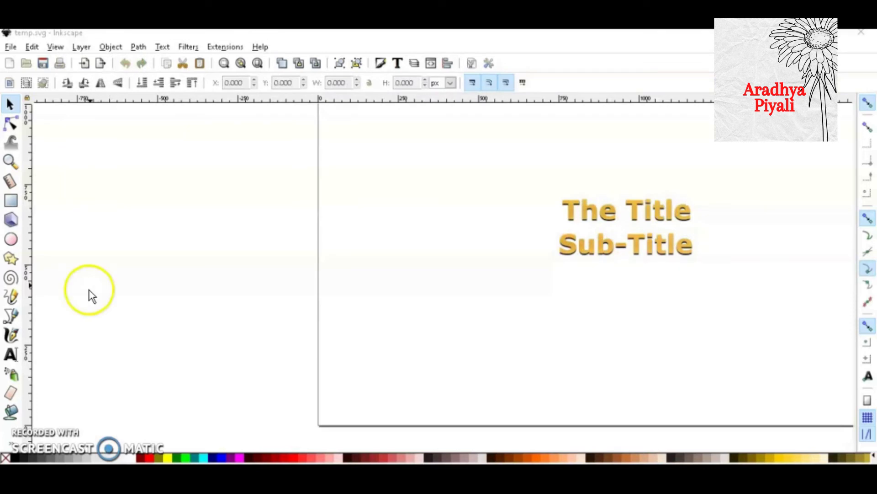
# Back in OpenShot, reopen the Title menu after reviewing the Gold 2 title in Inkscape.
pyautogui.click(124, 49)
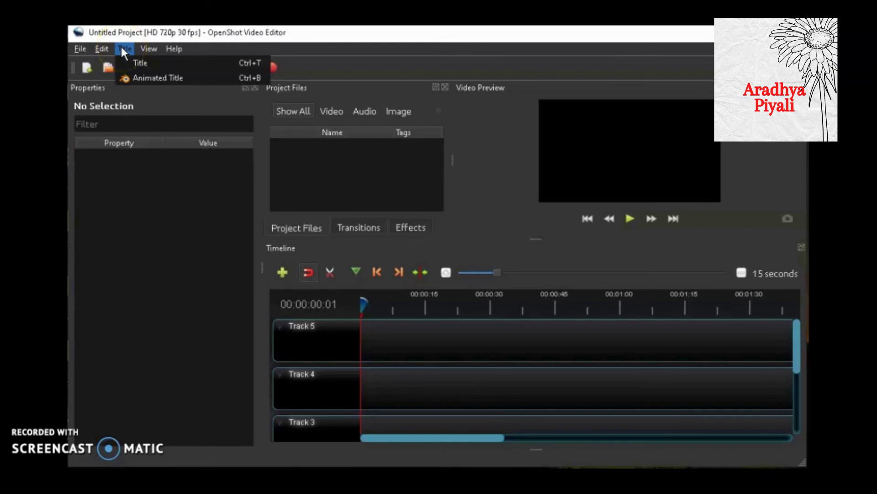
# Open Animated Title, pick the Color Tiles template, and render it to test Blender.
pyautogui.click(135, 78)
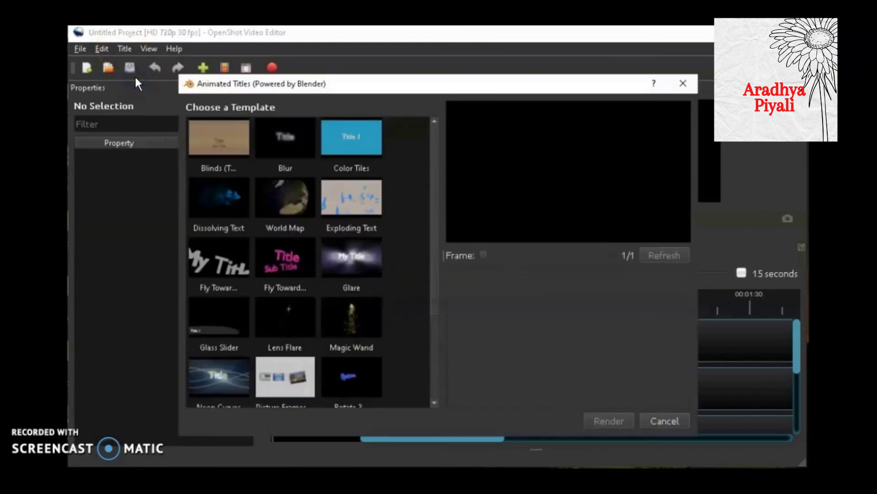
pyautogui.click(351, 137)
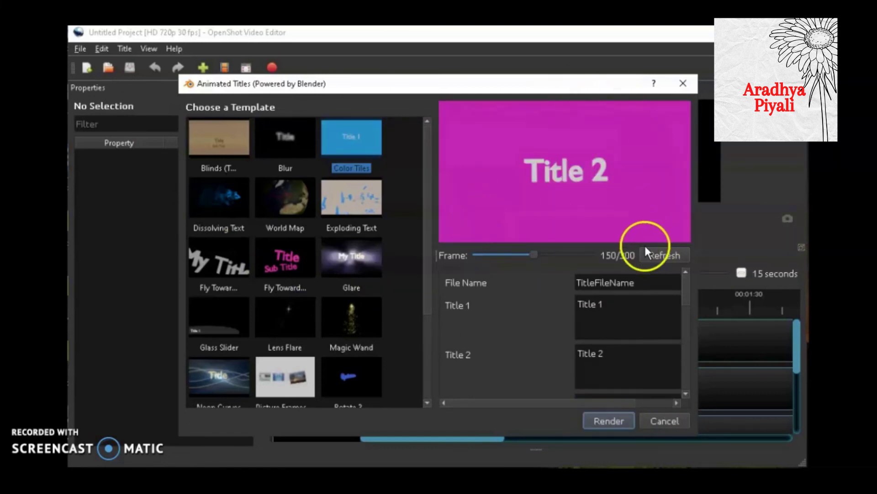
pyautogui.click(607, 421)
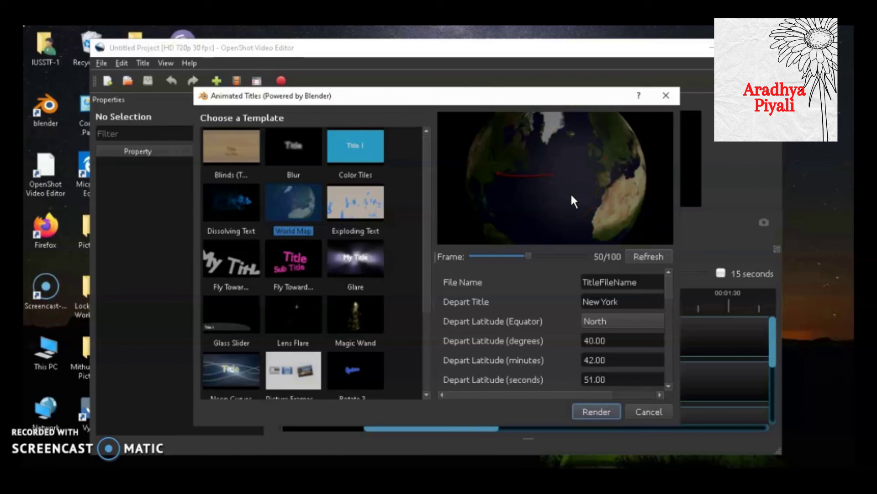
pyautogui.press('Escape')
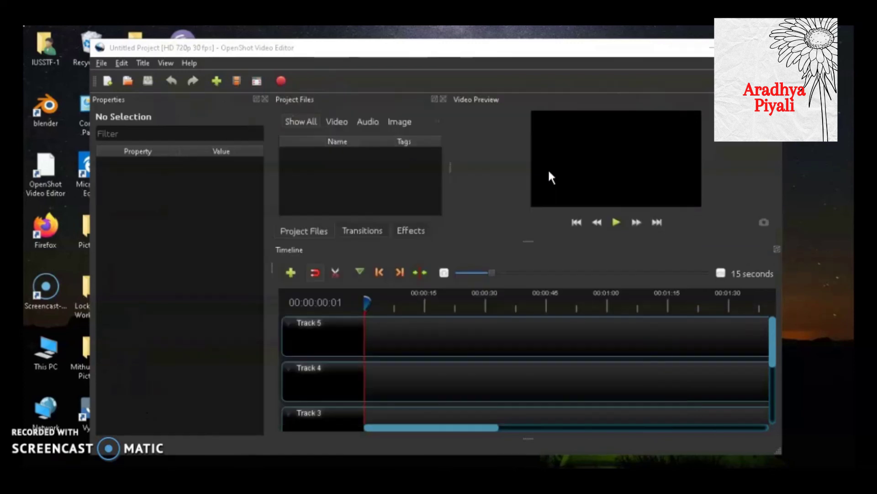